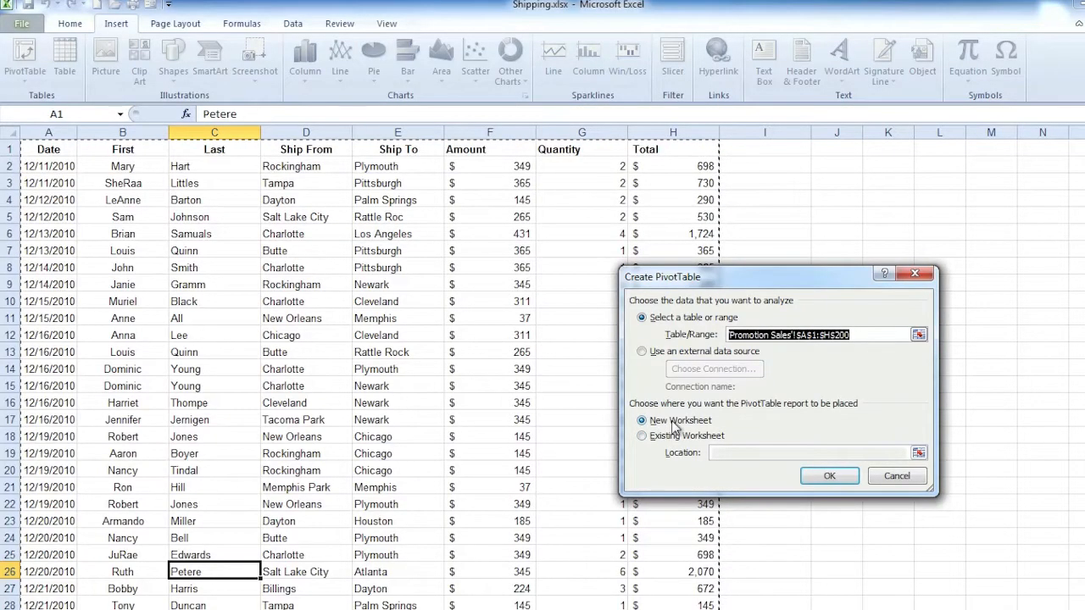
- Create a PivotTable on a new worksheet from 'Promotion Sales'!$A$1:$H$200, with Ship From and Ship To as rows and Quantity as values
{"action": "left_click", "coordinate": [829, 477]}
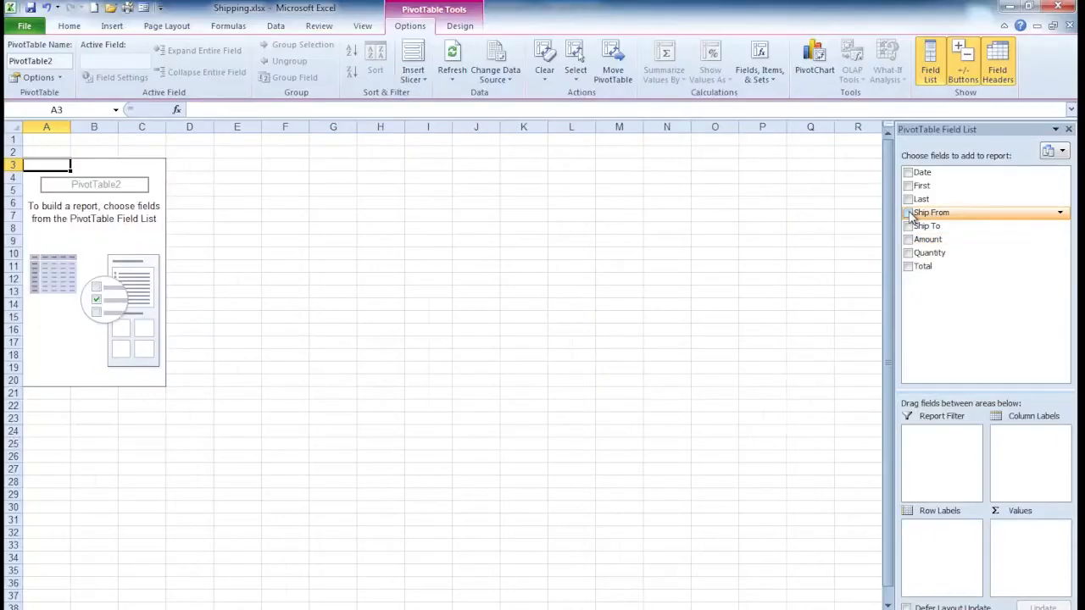
{"action": "left_click", "coordinate": [907, 213]}
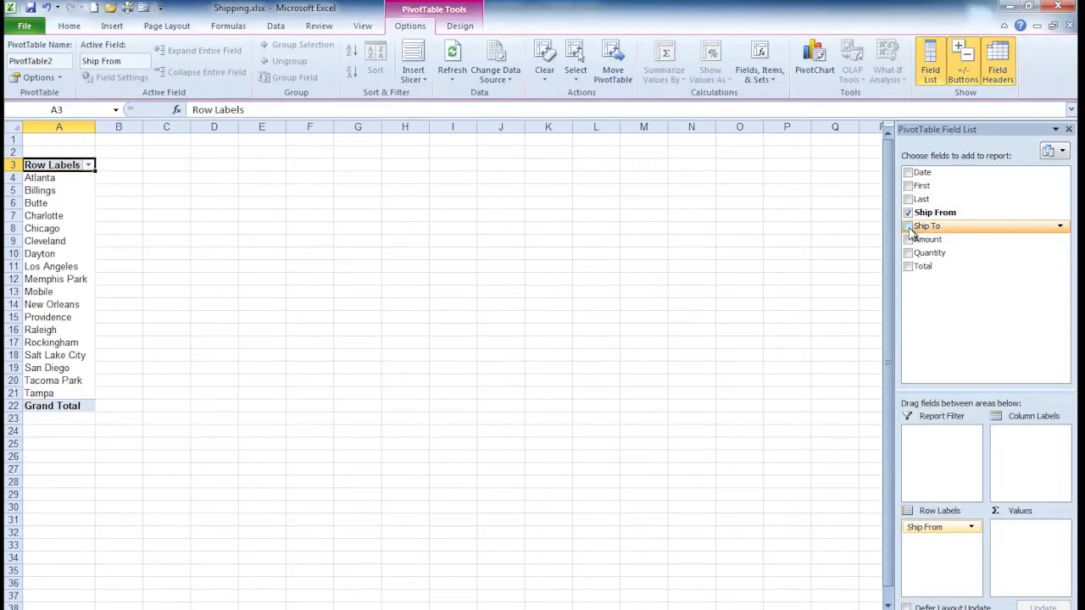
{"action": "left_click", "coordinate": [908, 226]}
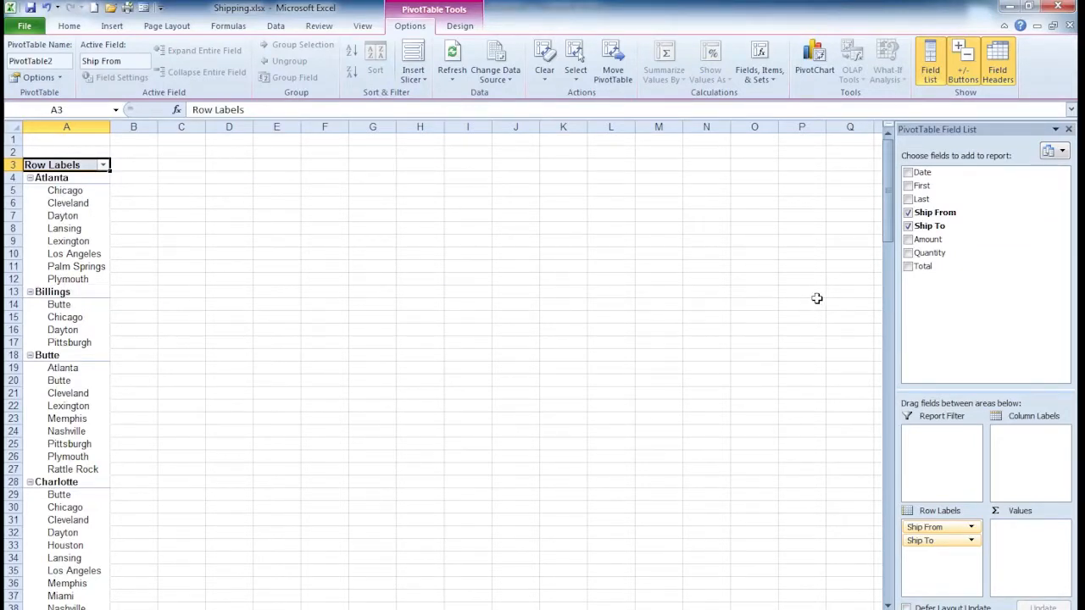
{"action": "left_click", "coordinate": [915, 259]}
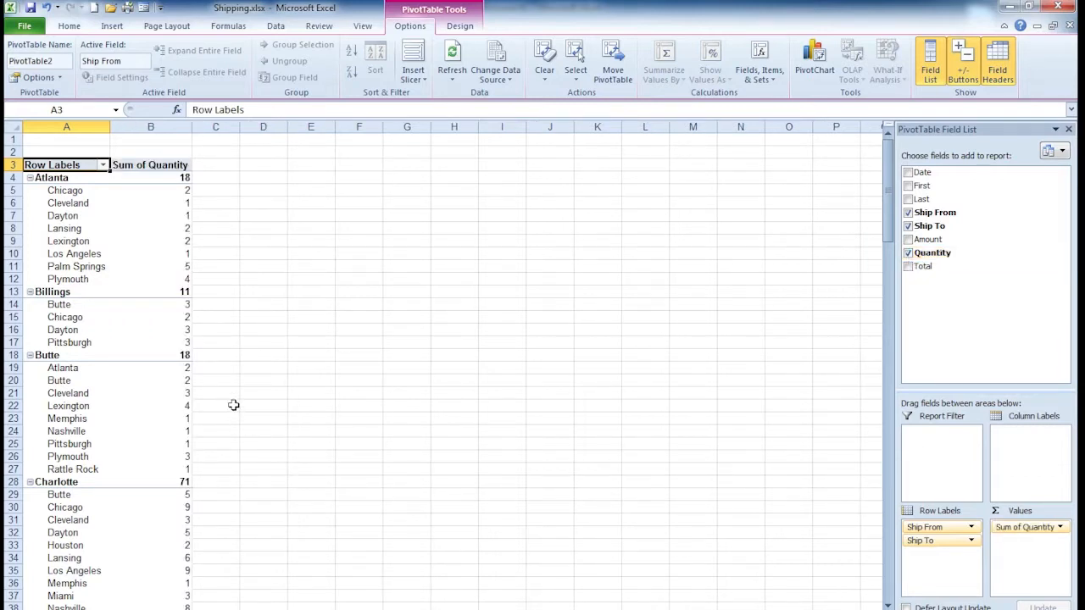
- Move the Ship To field from the row labels to the column labels of the PivotTable
{"action": "mouse_move", "coordinate": [187, 223]}
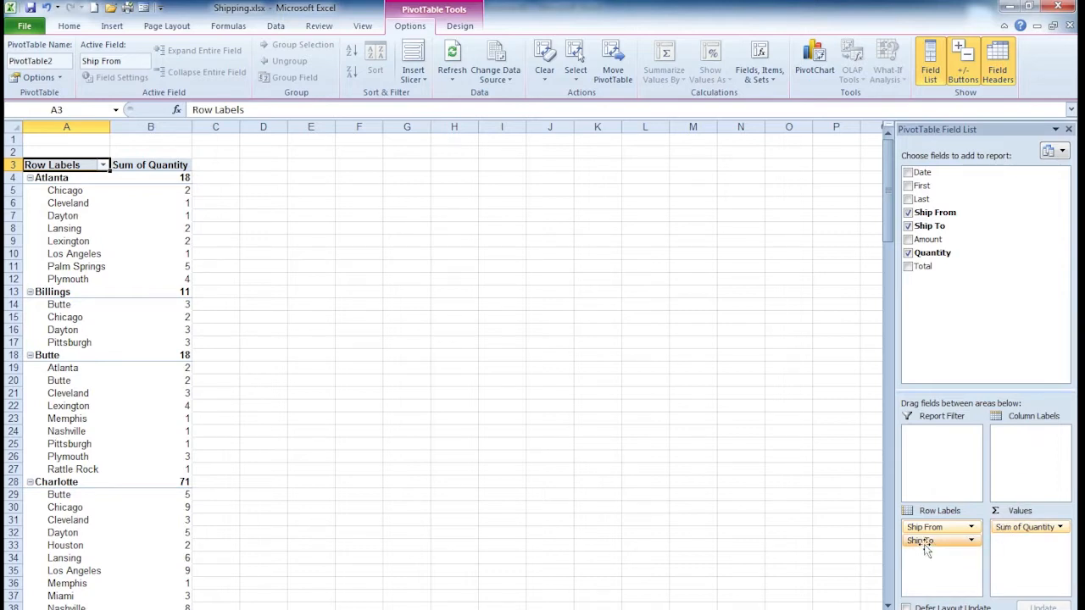
{"action": "left_click_drag", "start_coordinate": [926, 549], "coordinate": [1021, 449]}
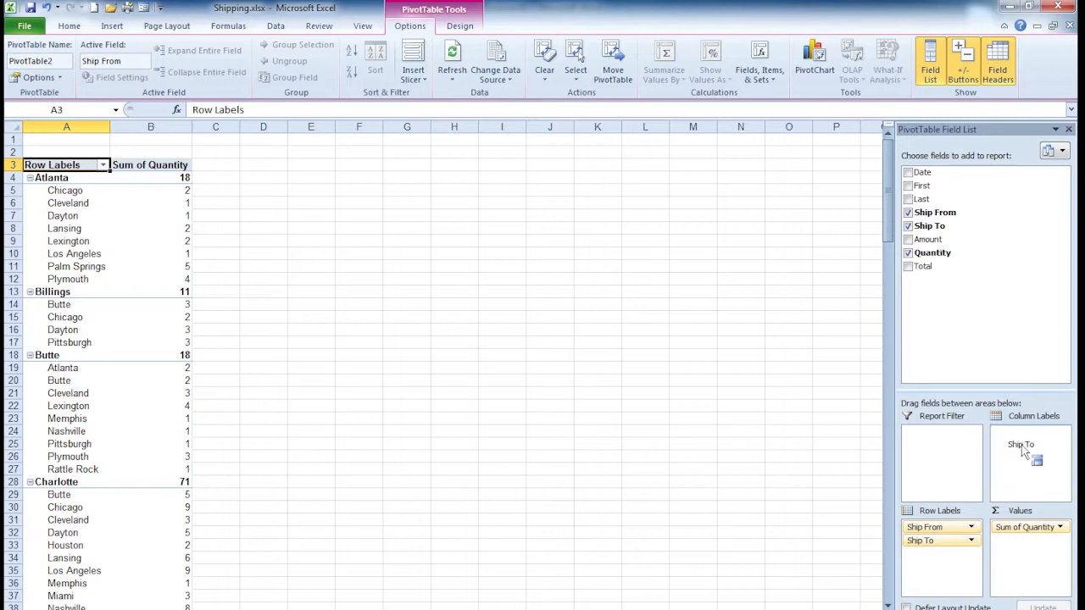
{"action": "left_click_drag", "start_coordinate": [1026, 453], "coordinate": [1026, 452]}
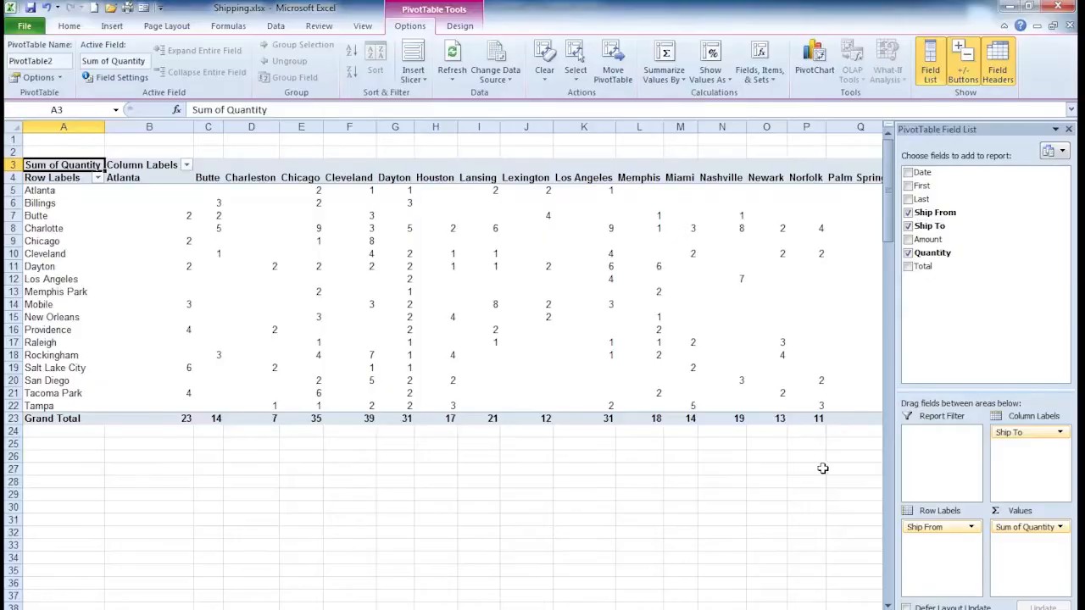
- Review the available calculation types in the Sum of Quantity value field settings, keeping Sum
{"action": "left_click", "coordinate": [1021, 529]}
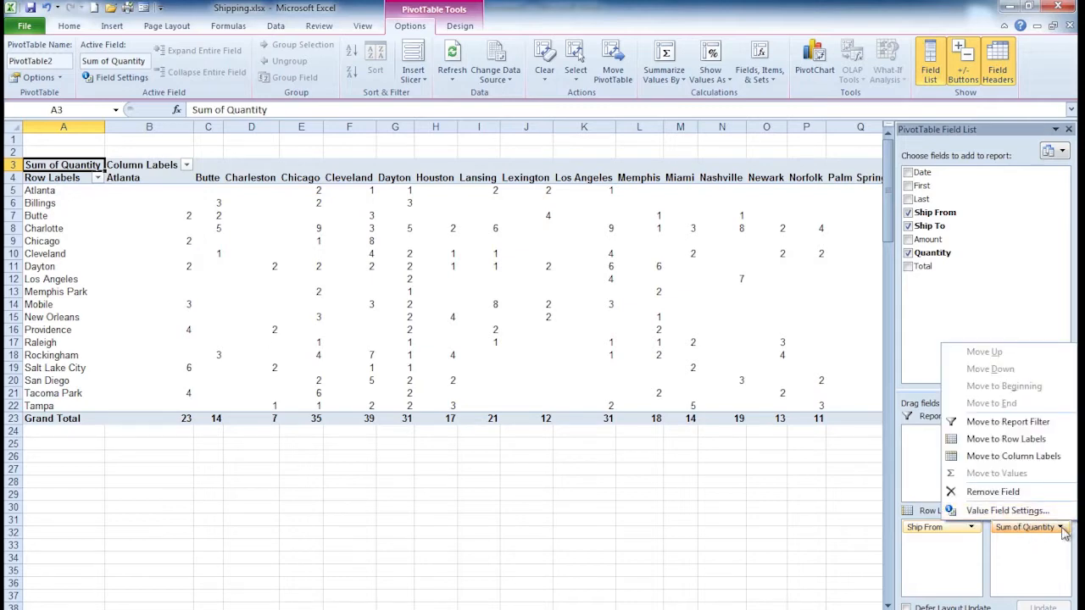
{"action": "left_click", "coordinate": [1014, 513]}
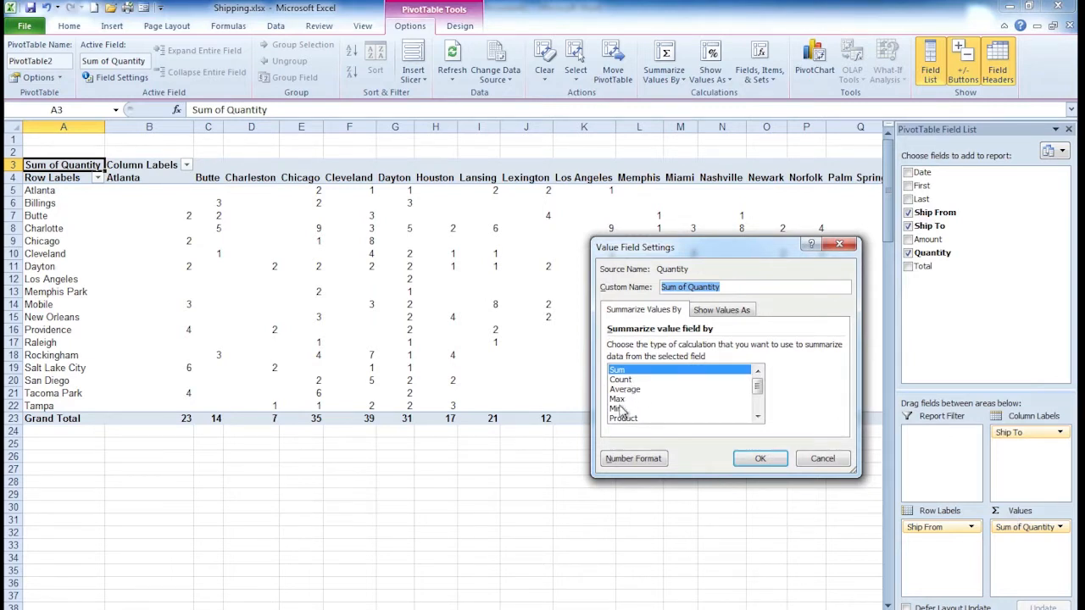
{"action": "left_click", "coordinate": [757, 416]}
{"action": "left_click", "coordinate": [758, 416]}
{"action": "left_click", "coordinate": [757, 416]}
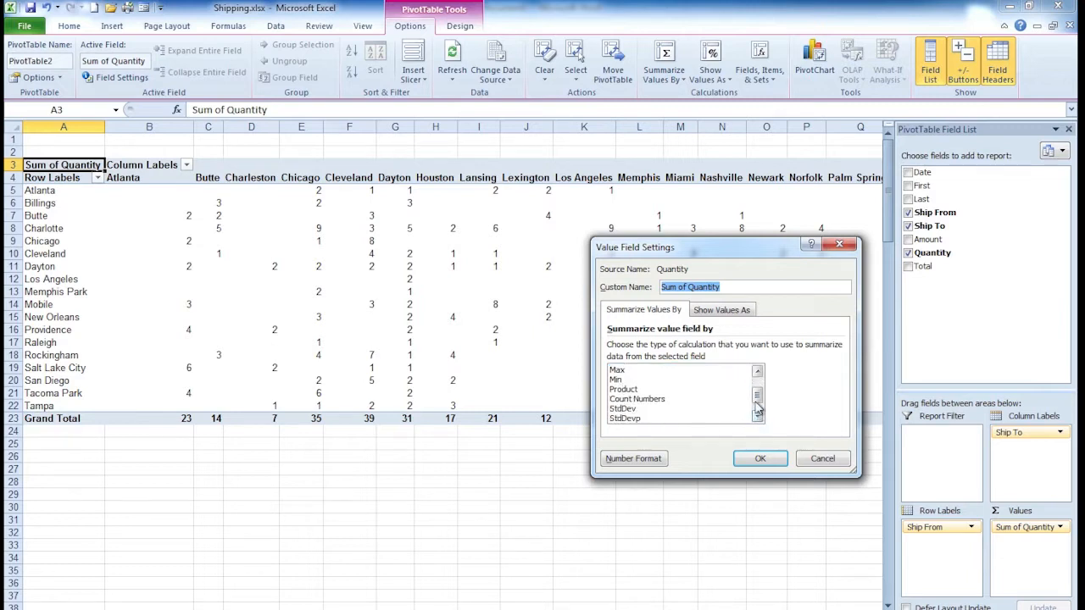
{"action": "left_click", "coordinate": [758, 371]}
{"action": "left_click", "coordinate": [758, 372]}
{"action": "left_click", "coordinate": [761, 459]}
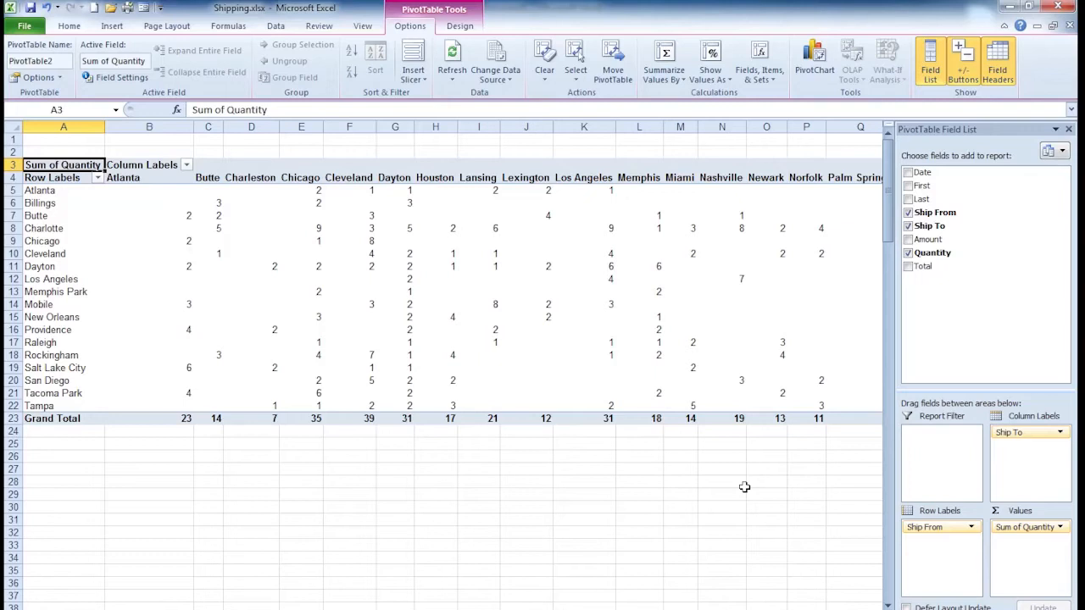
- Hide the PivotTable Field List and display it again
{"action": "left_click", "coordinate": [744, 486]}
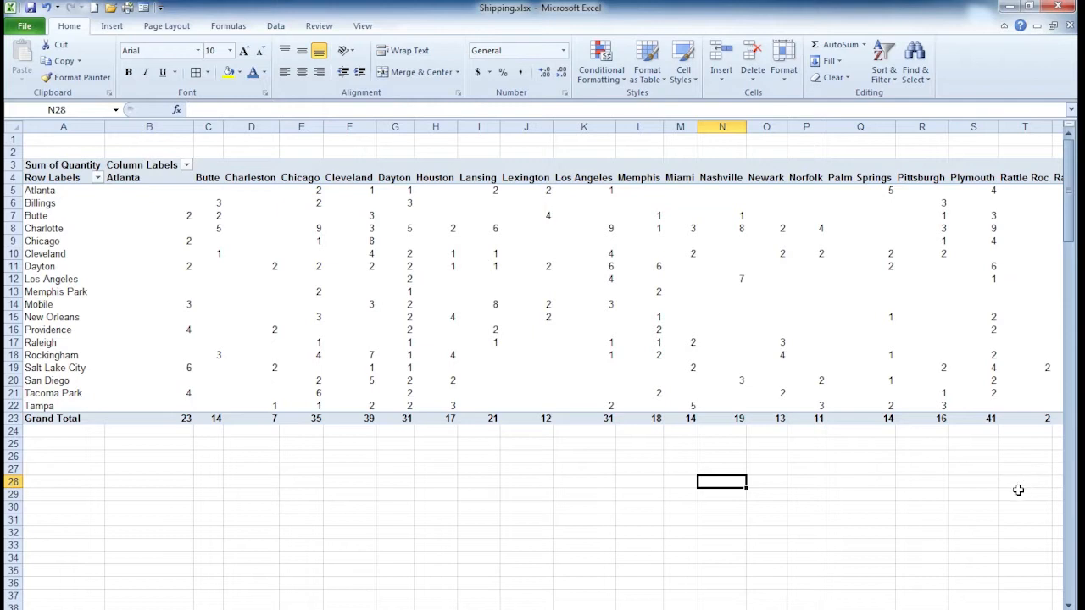
{"action": "left_click", "coordinate": [672, 351]}
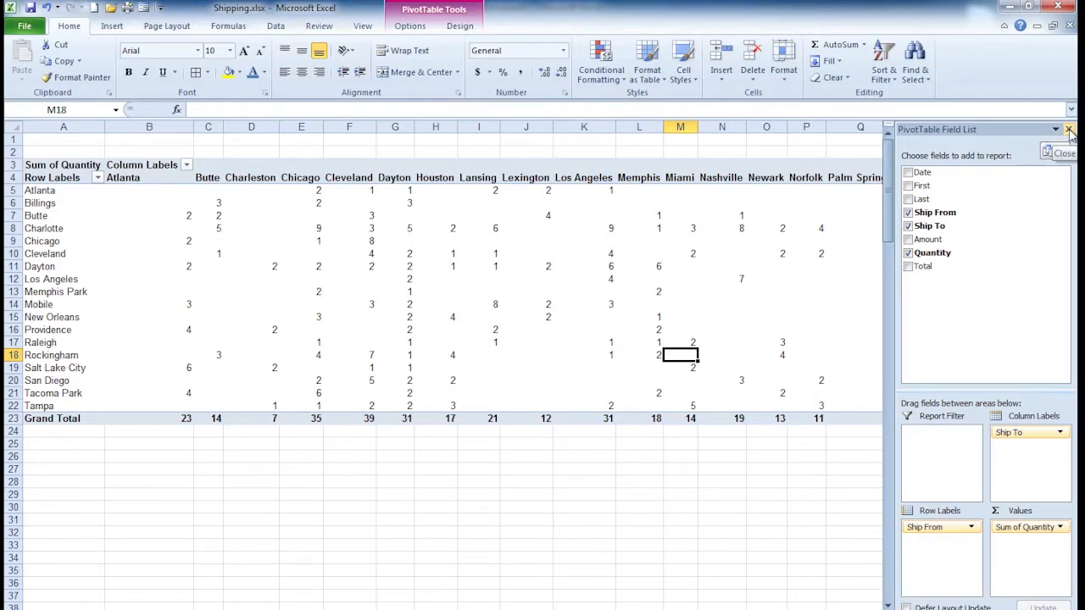
{"action": "left_click", "coordinate": [1069, 131]}
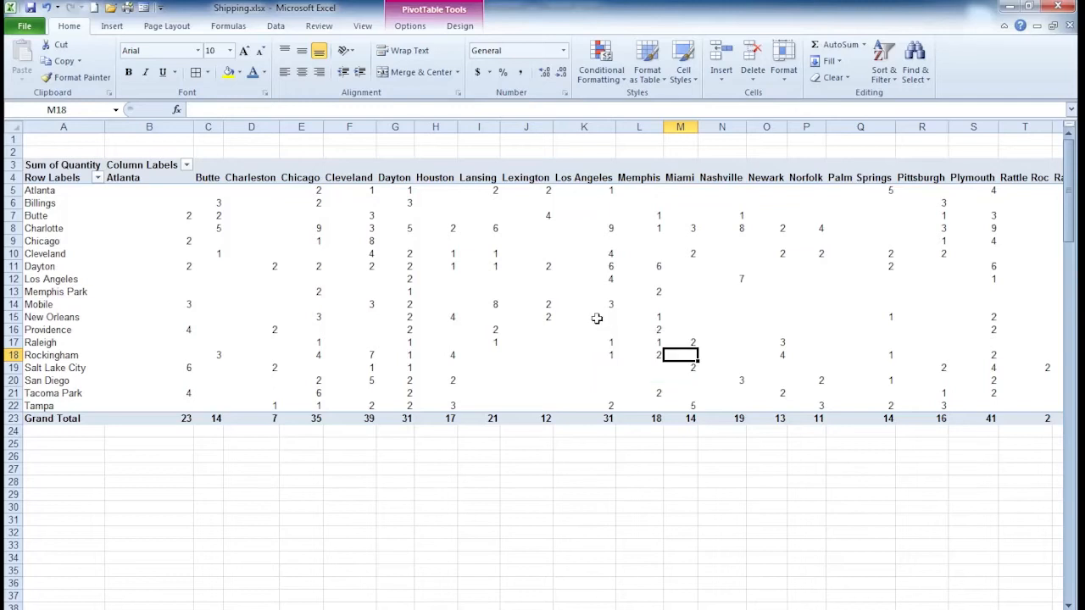
{"action": "left_click", "coordinate": [410, 25]}
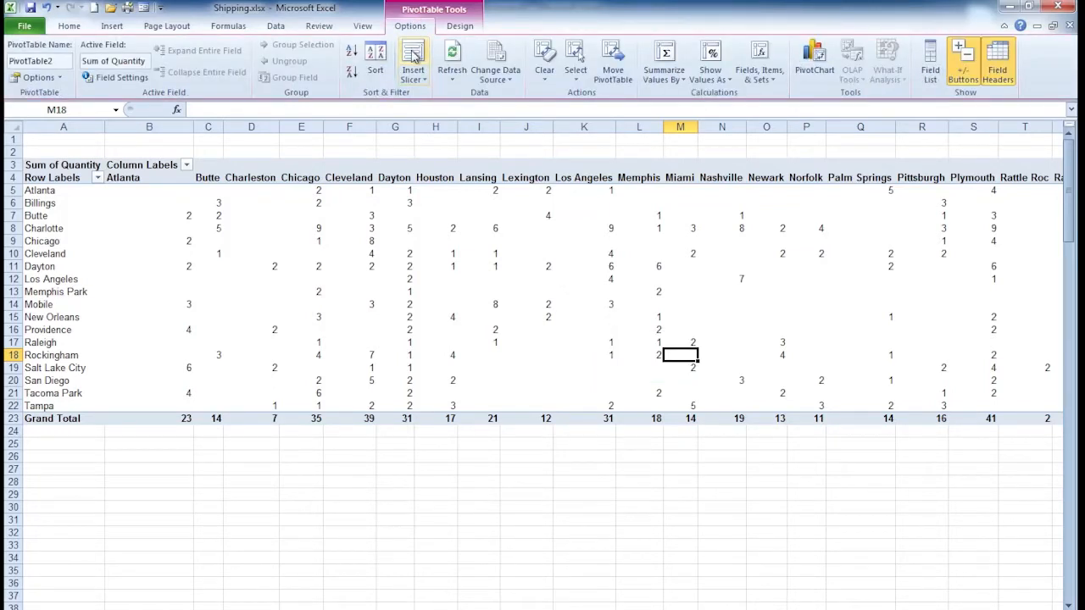
{"action": "left_click", "coordinate": [932, 68]}
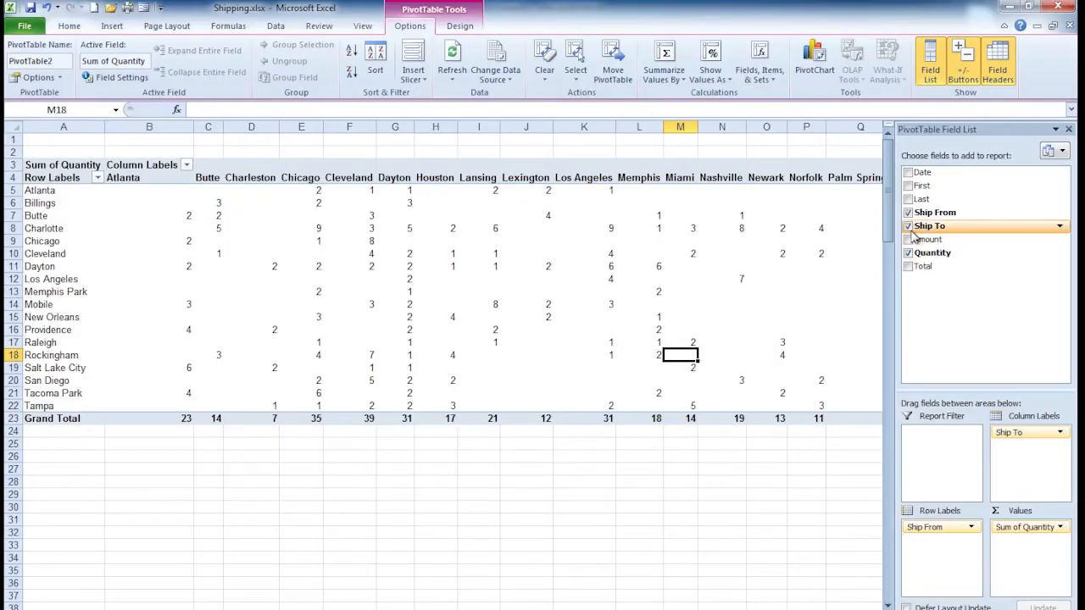
- Remove Ship To from the PivotTable and put the Date field in the column labels instead
{"action": "left_click", "coordinate": [909, 227]}
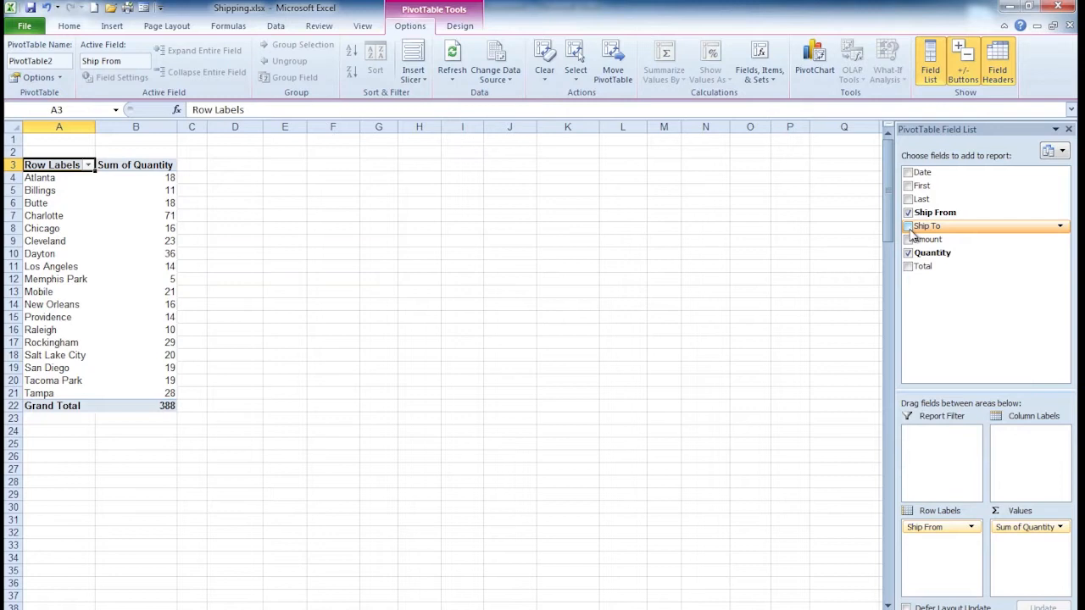
{"action": "left_click", "coordinate": [909, 173]}
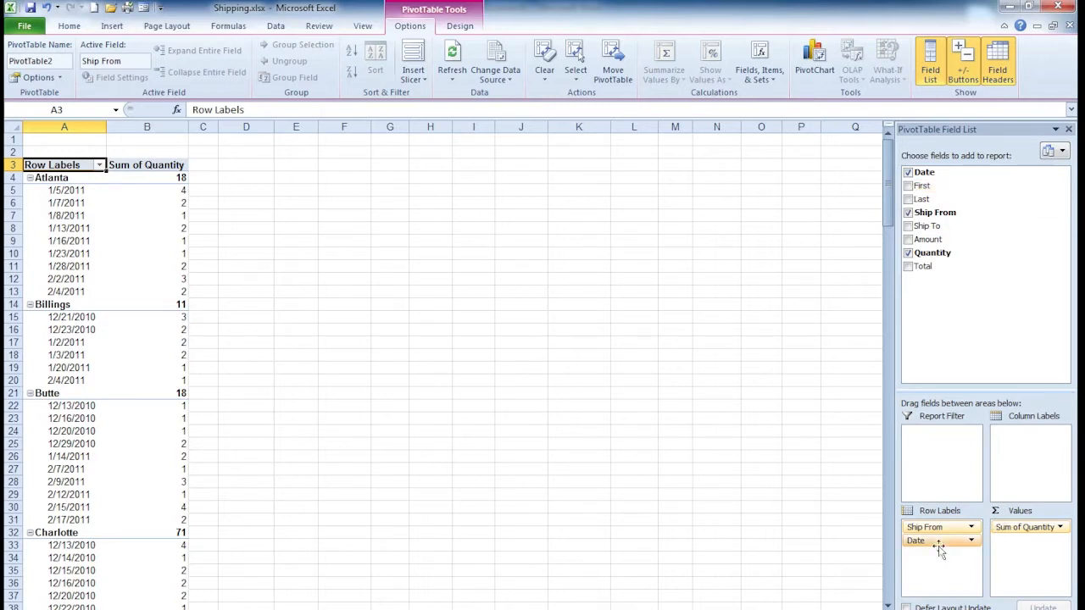
{"action": "left_click_drag", "start_coordinate": [939, 549], "coordinate": [1029, 446]}
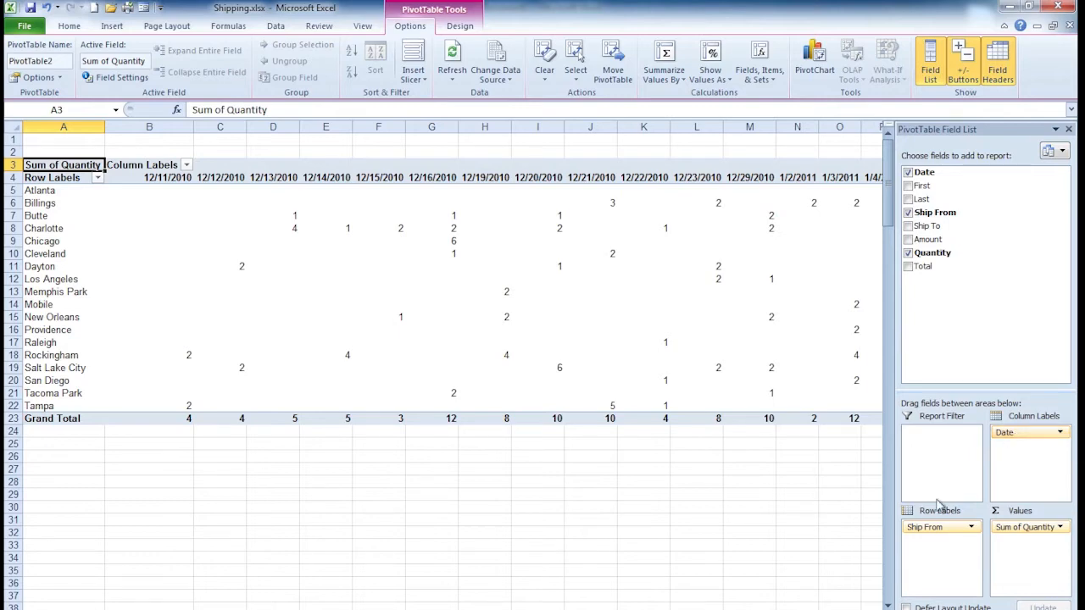
{"action": "scroll", "coordinate": [440, 280], "scroll_direction": "right", "scroll_amount": 5}
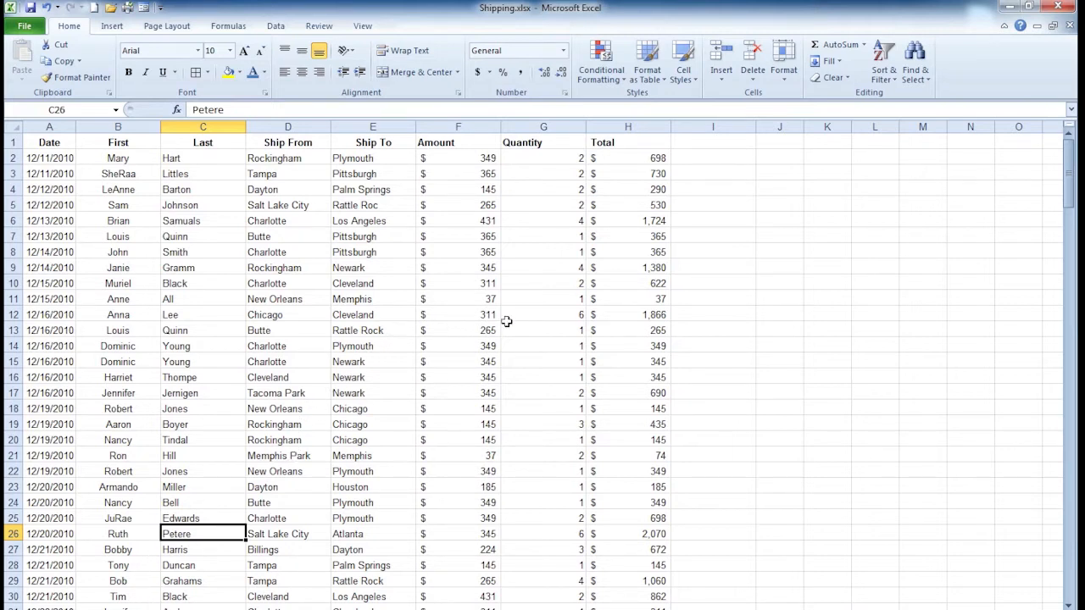
- Set the quantity in cell G17 of the source data to 100
{"action": "left_click", "coordinate": [536, 390]}
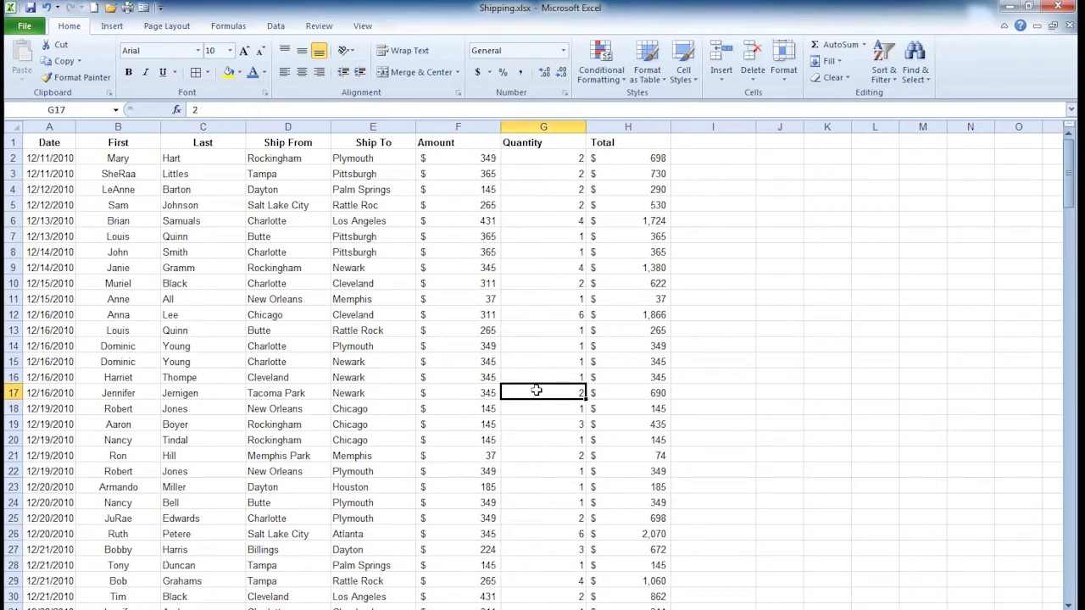
{"action": "type", "text": "100"}
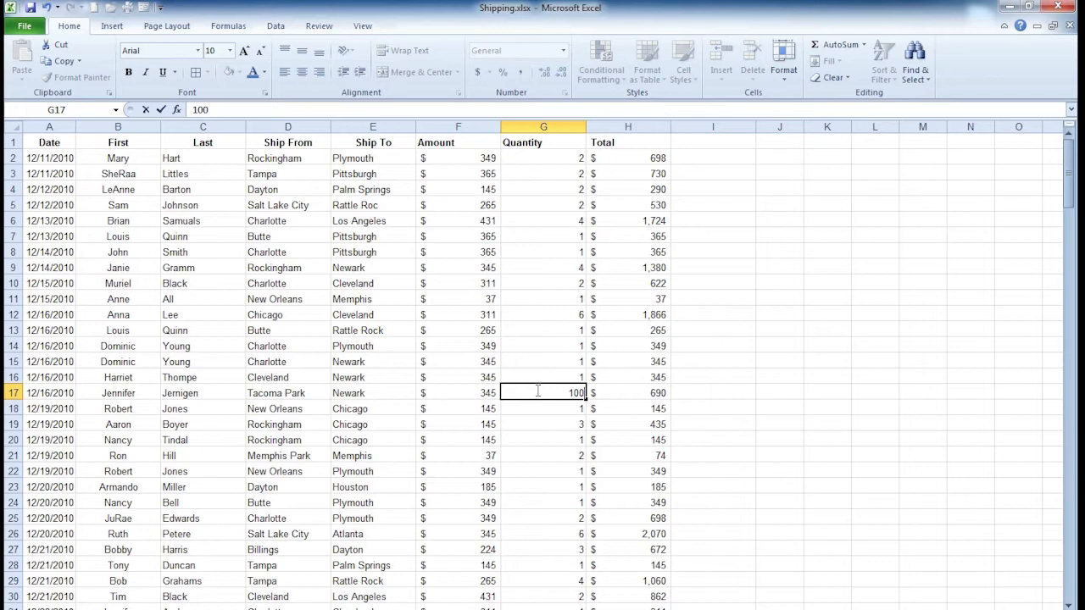
{"action": "key", "text": "Return"}
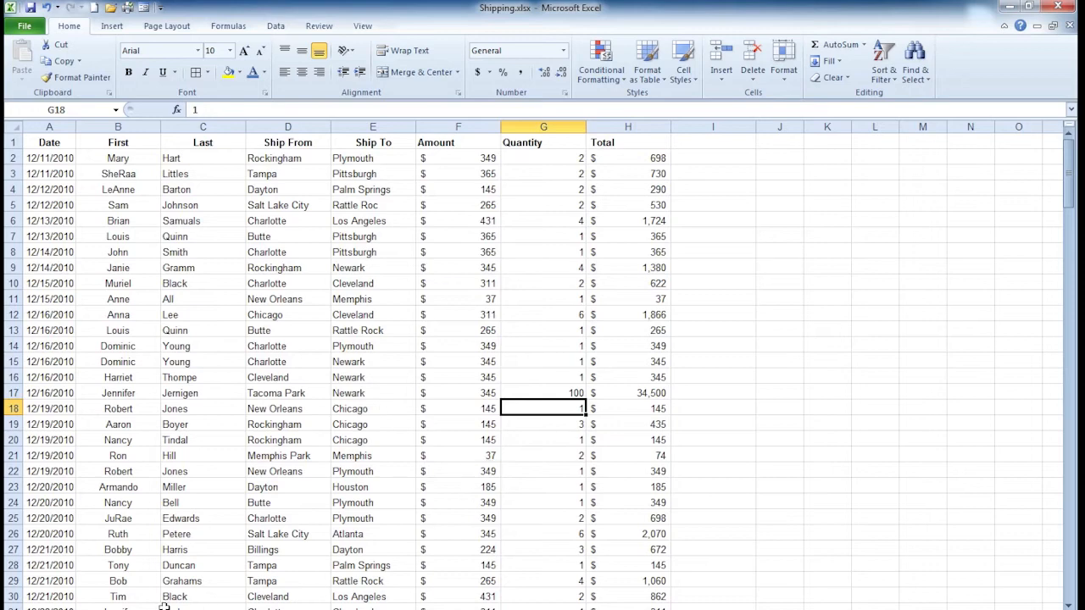
- Return to the PivotTable worksheet and refresh the PivotTable with the edited source data
{"action": "key", "text": "ctrl+Page_Up"}
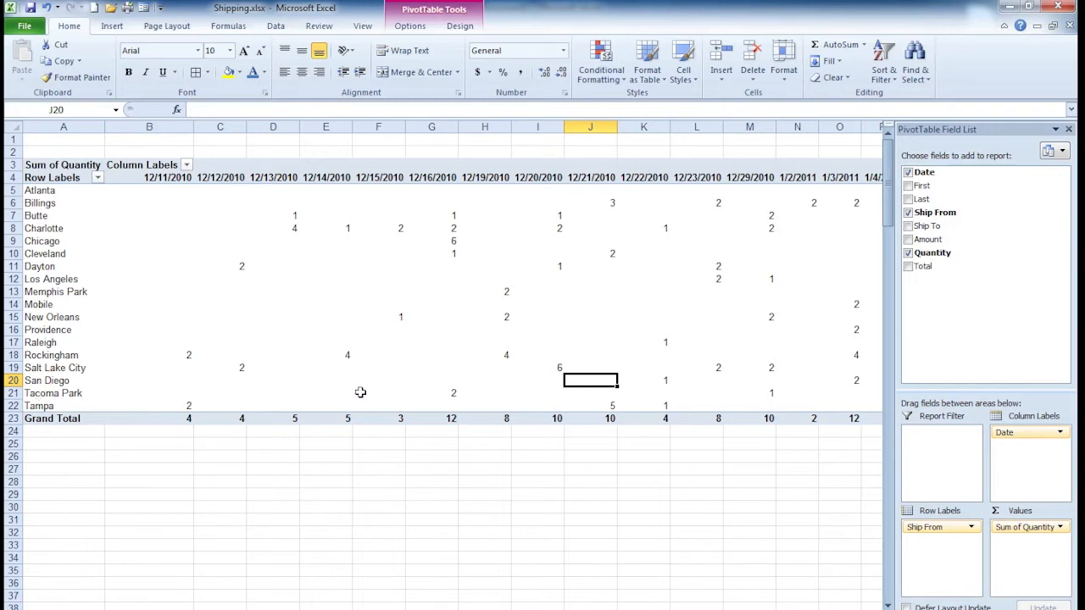
{"action": "mouse_move", "coordinate": [425, 392]}
{"action": "left_click", "coordinate": [428, 555]}
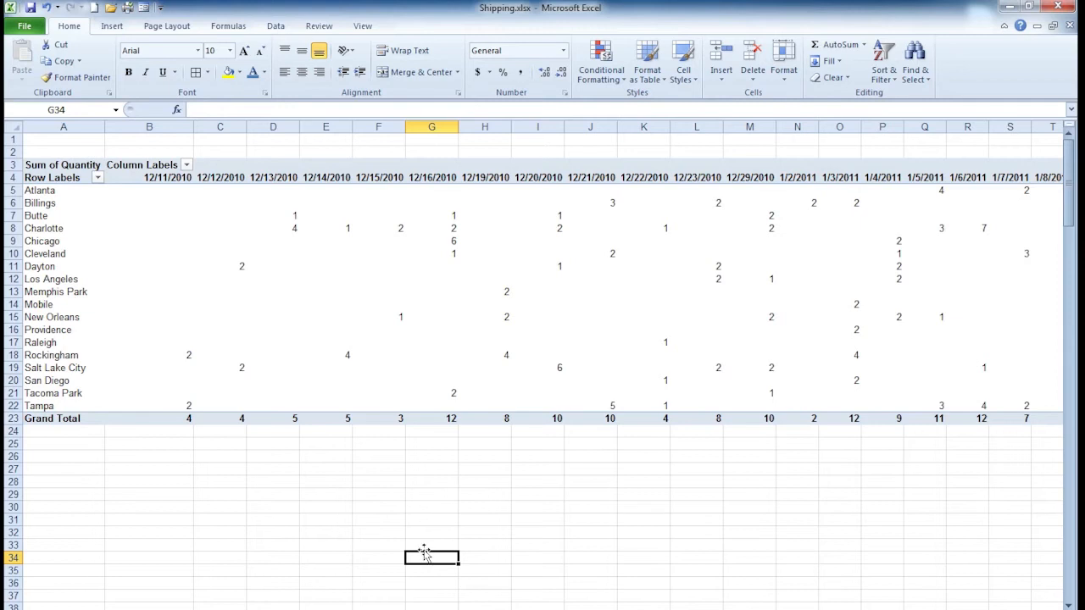
{"action": "left_click", "coordinate": [349, 332]}
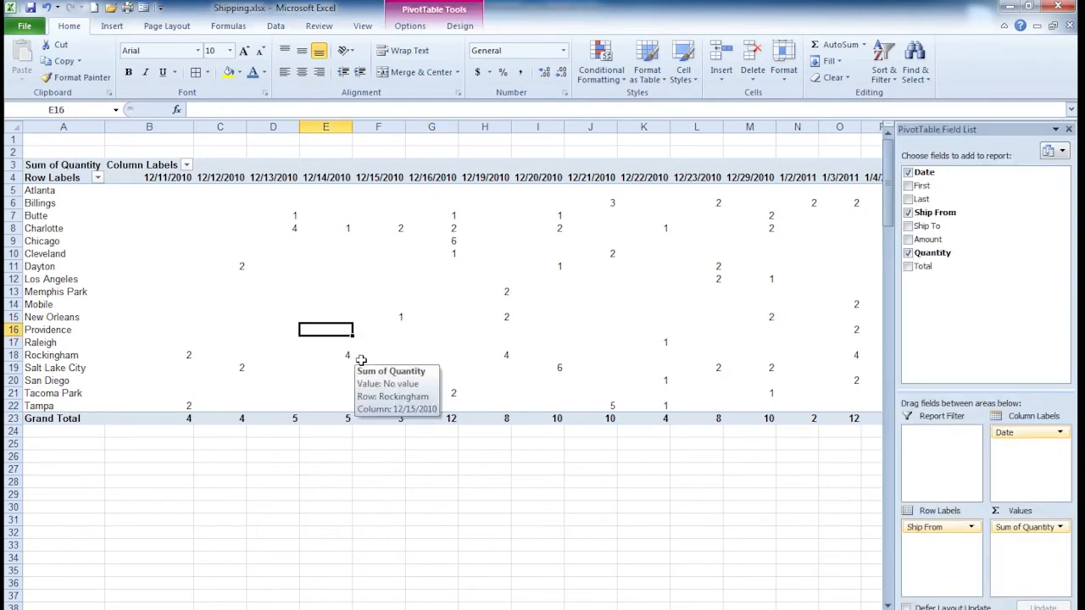
{"action": "left_click", "coordinate": [412, 27]}
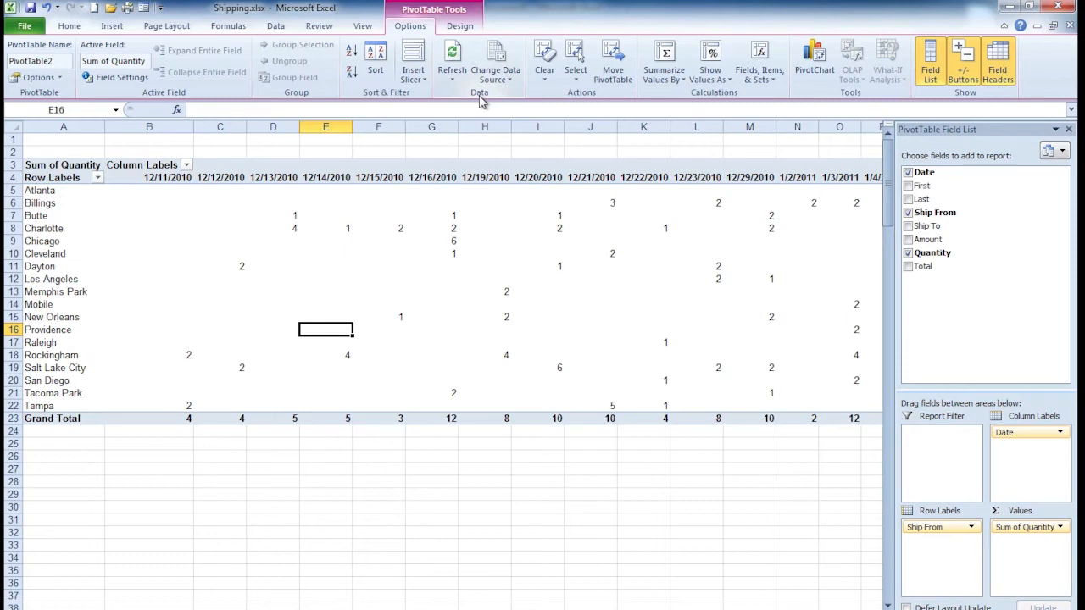
{"action": "left_click", "coordinate": [454, 55]}
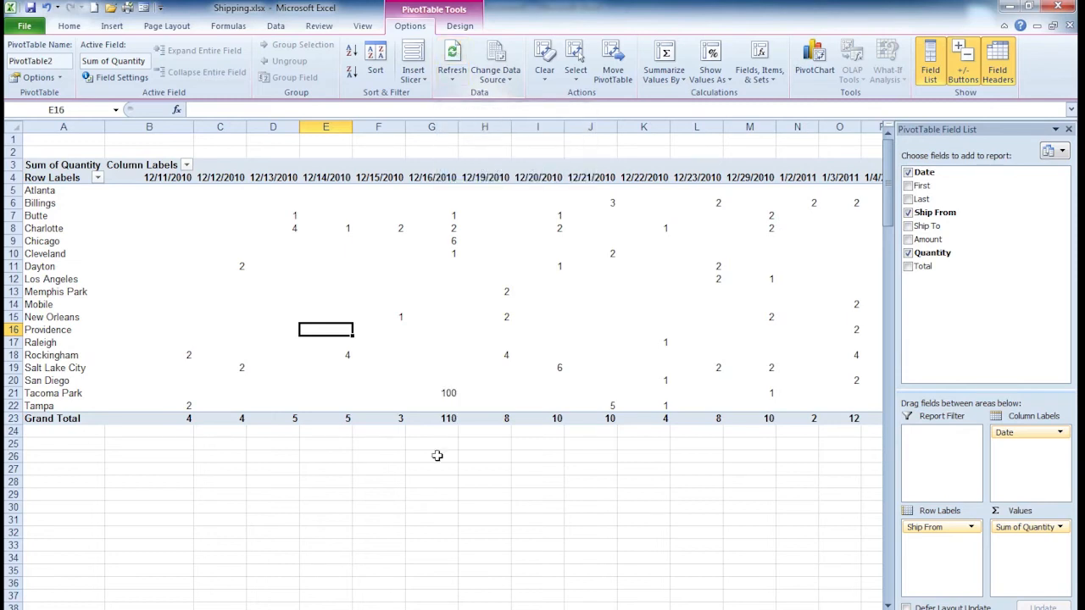